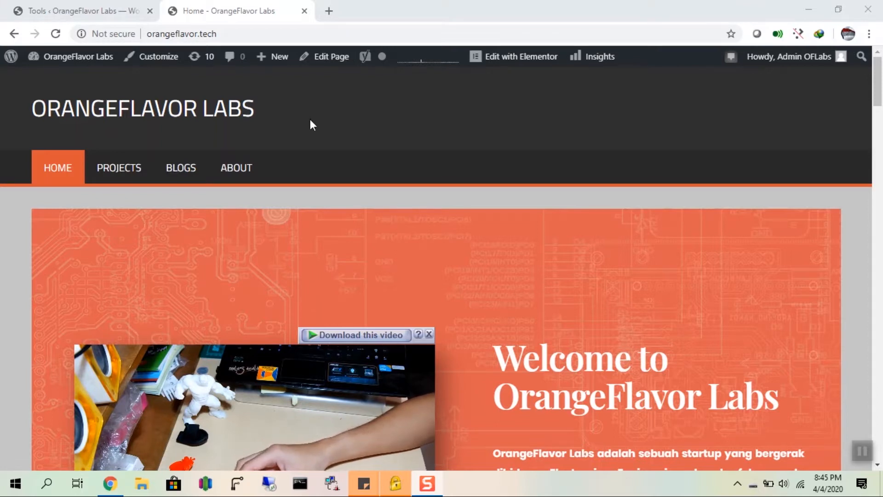
pyautogui.click(206, 36)
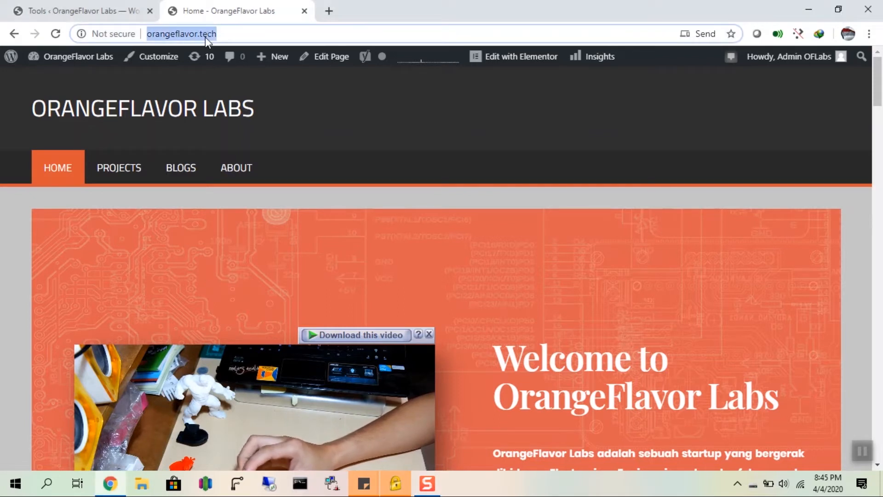
pyautogui.press('BackSpace')
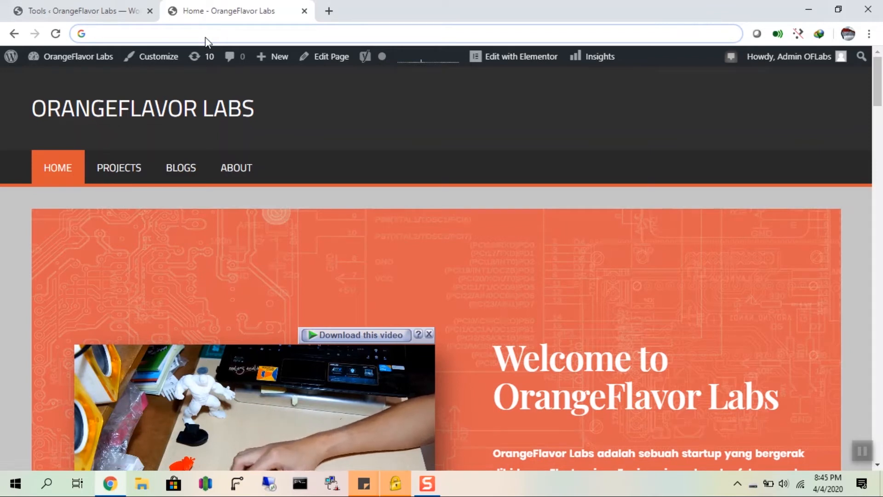
pyautogui.write('https://')
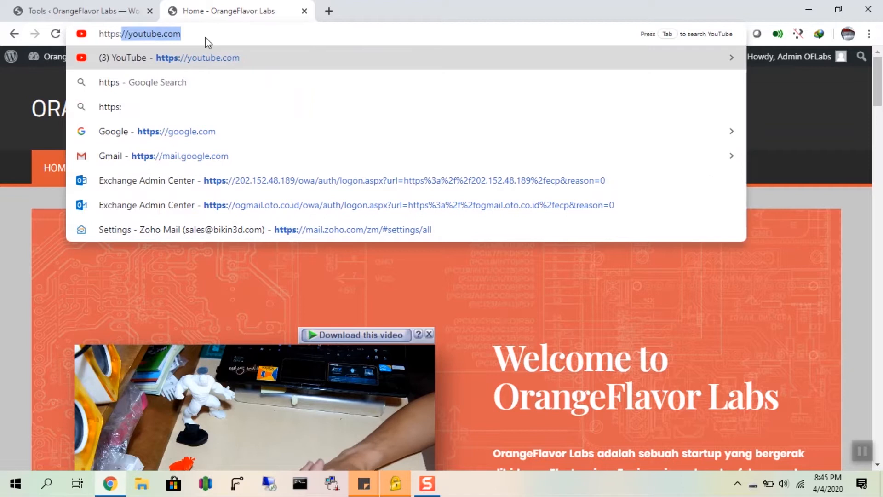
pyautogui.write('orange')
pyautogui.press('Return')
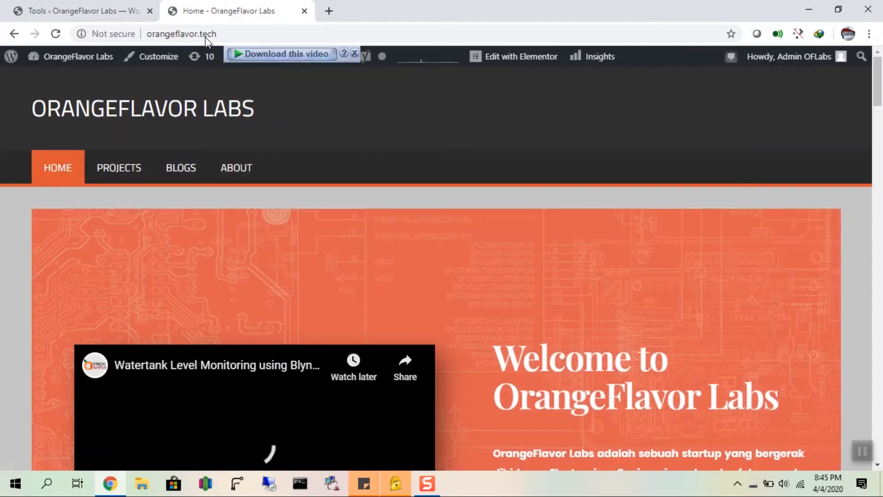
# Check the site's connection security information and view its SSL certificate's general details, then close the certificate.
pyautogui.click(125, 35)
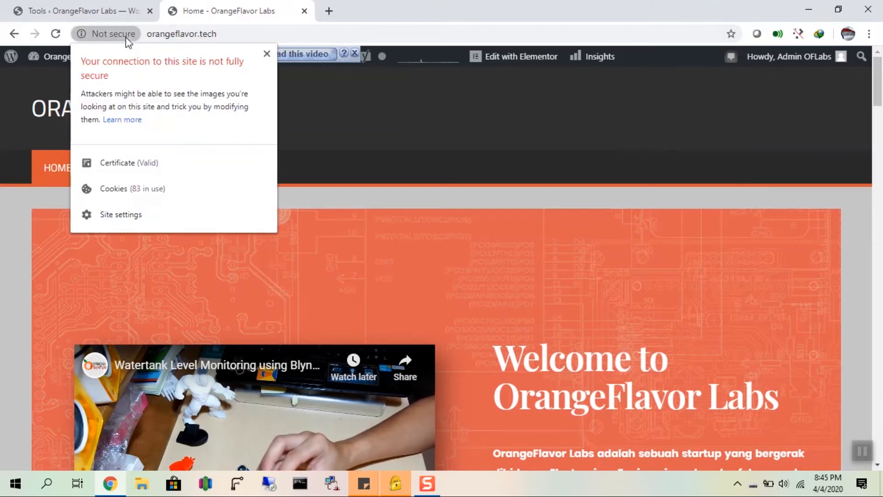
pyautogui.click(140, 170)
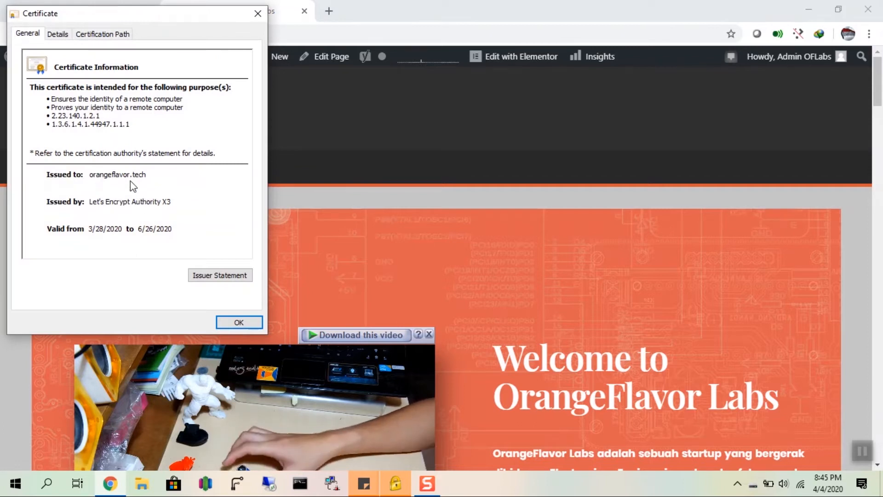
pyautogui.click(257, 13)
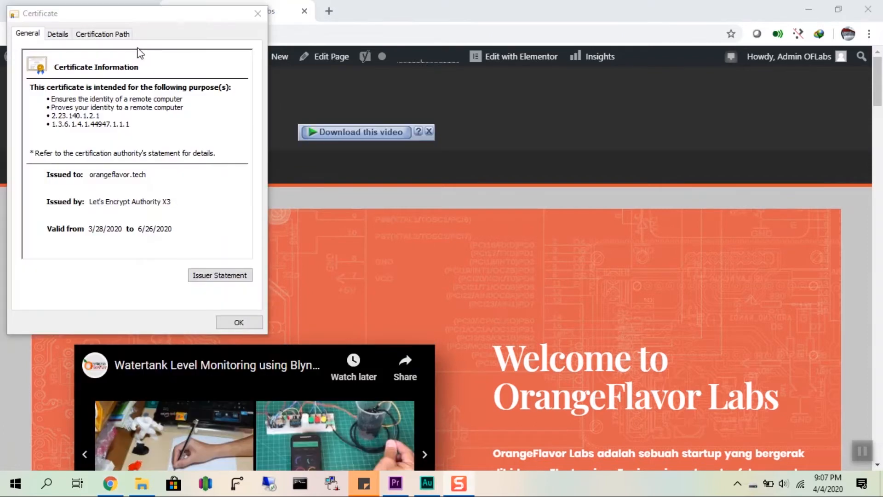
pyautogui.click(263, 16)
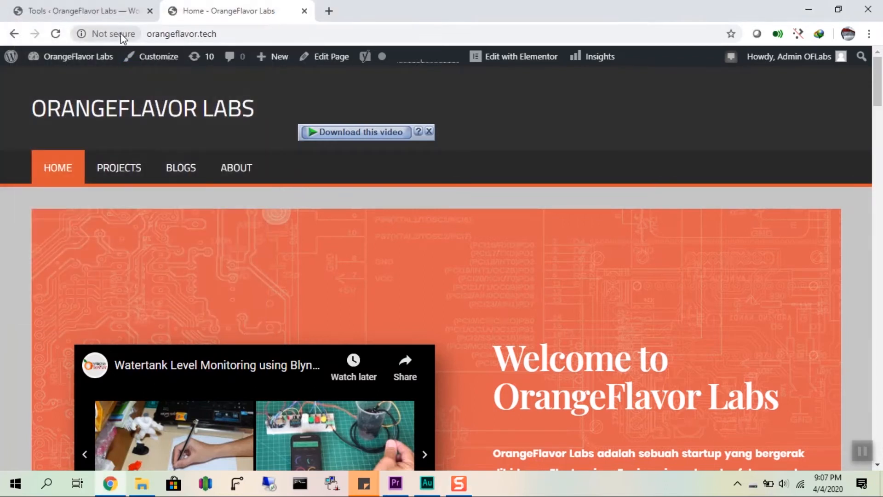
# Inspect the home page and examine the console's mixed content warnings for images requested over http, then close the developer tools.
pyautogui.click(263, 34)
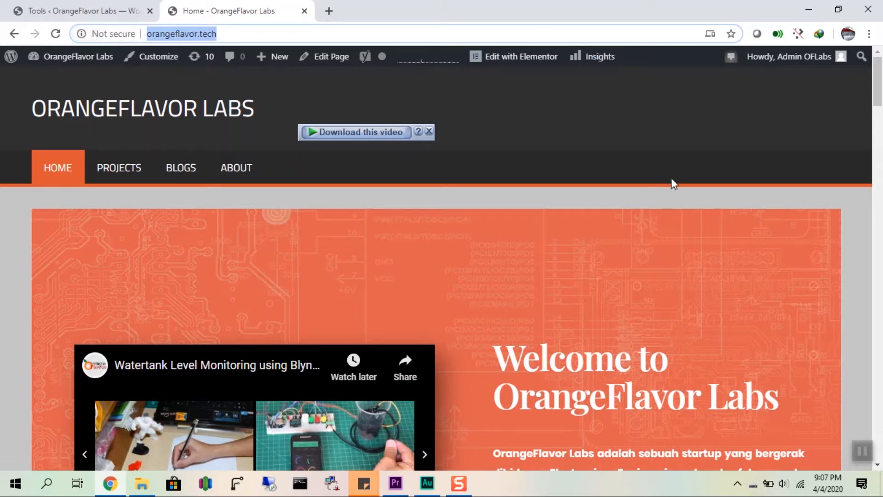
pyautogui.rightClick(545, 173)
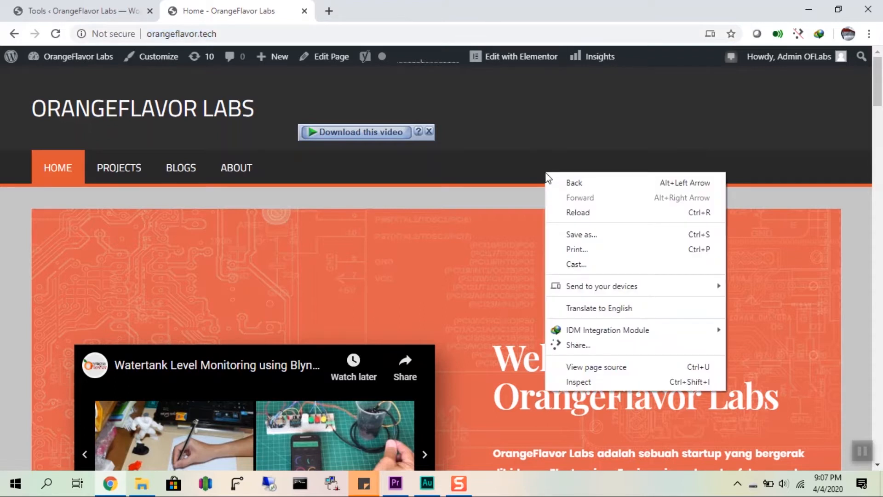
pyautogui.click(591, 376)
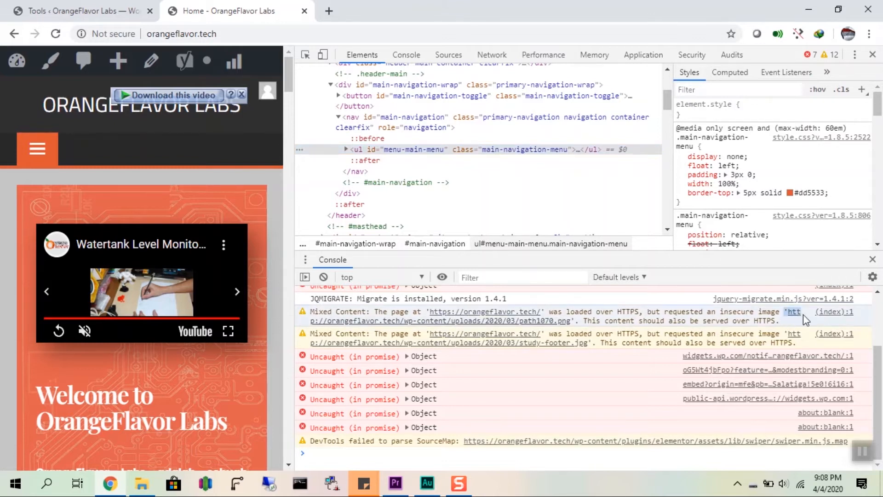
pyautogui.moveTo(783, 313); pyautogui.dragTo(318, 321)
pyautogui.scroll(3, 366, 400)
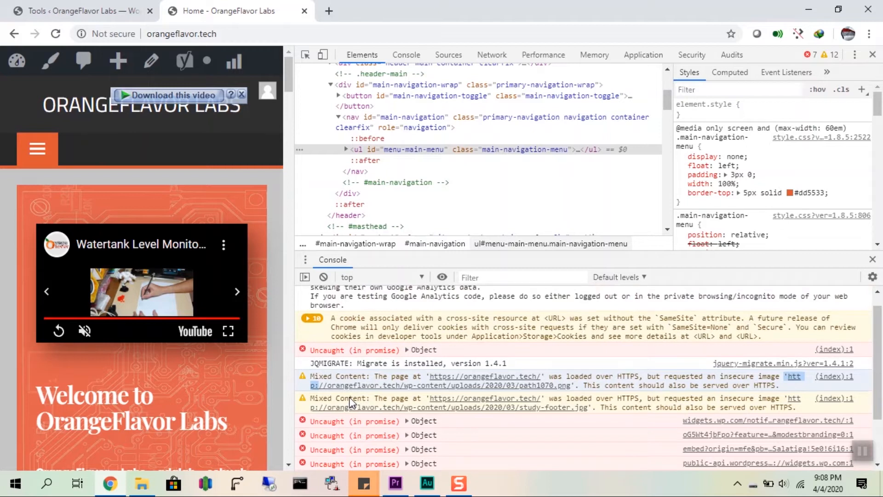
pyautogui.click(873, 55)
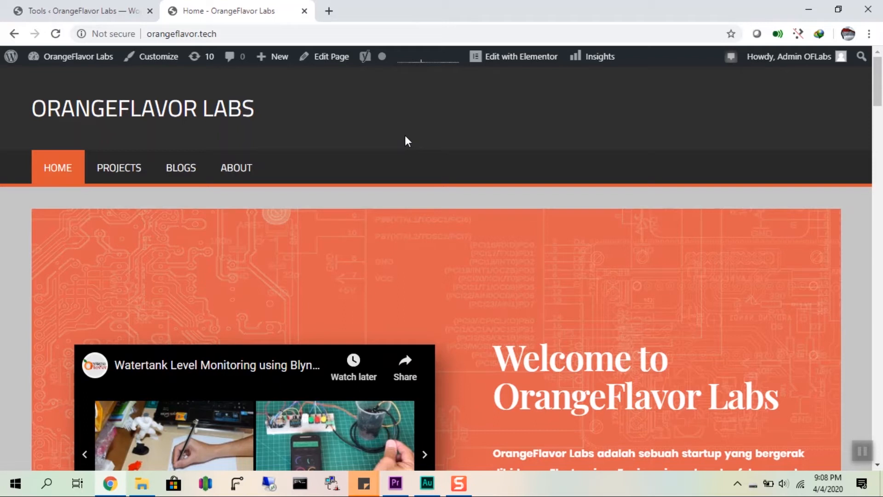
# Switch to the site's WordPress admin and open the Replace URL section of Elementor's tools.
pyautogui.click(118, 11)
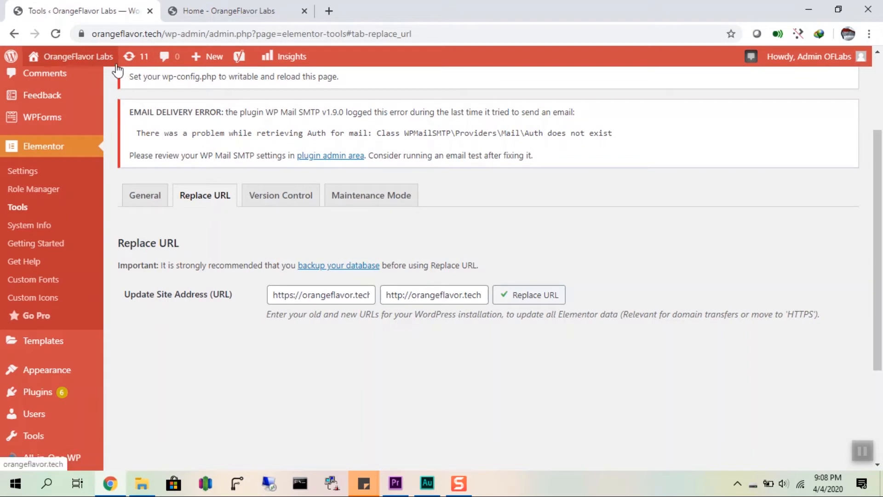
pyautogui.moveTo(113, 64)
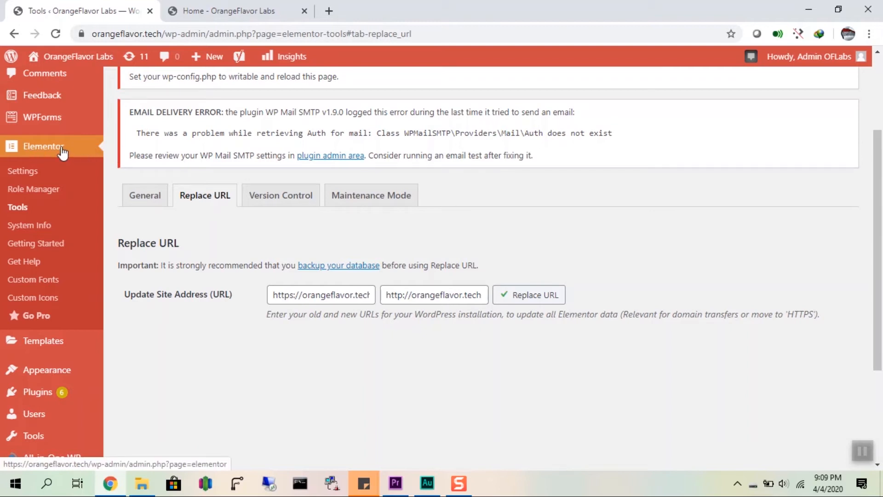
pyautogui.click(50, 175)
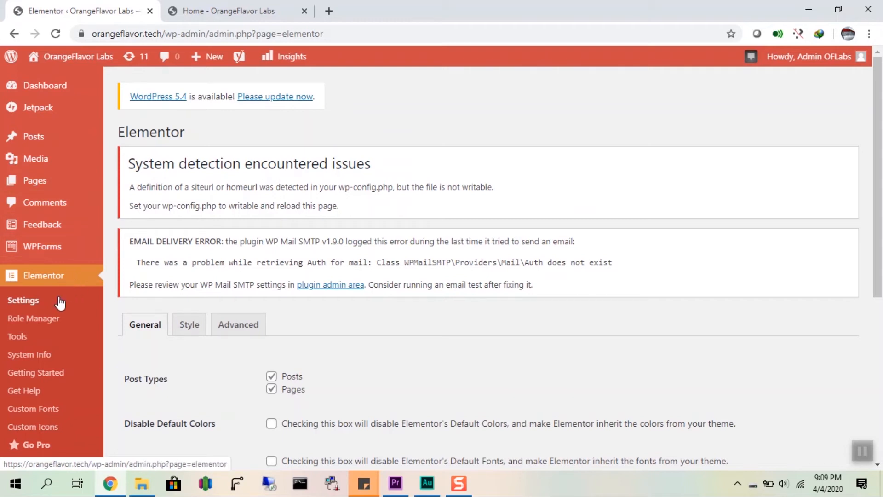
pyautogui.click(89, 276)
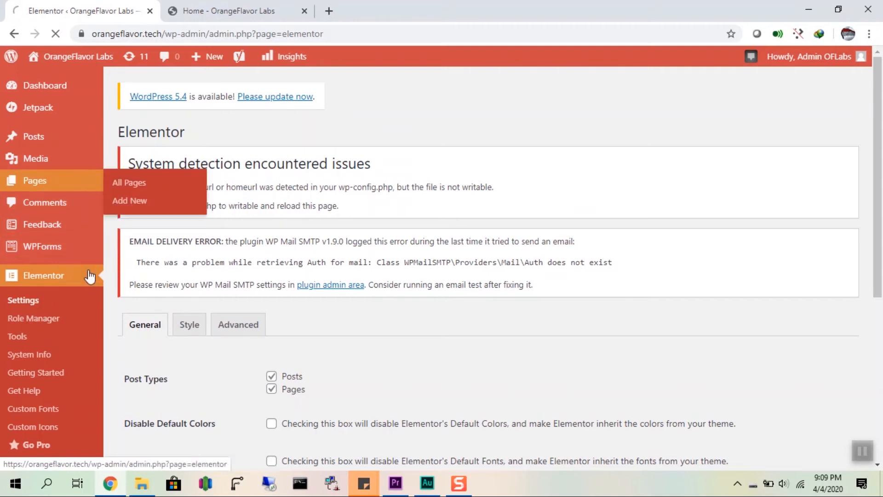
pyautogui.scroll(-3, 76, 313)
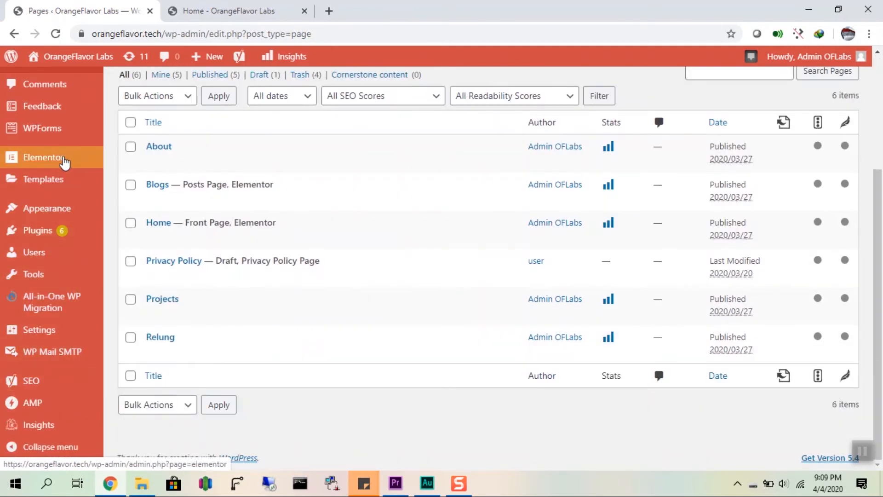
pyautogui.moveTo(65, 161)
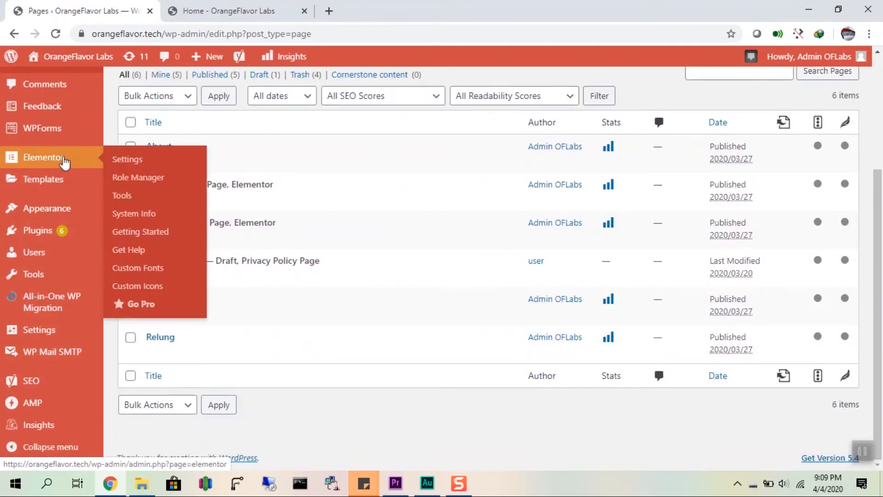
pyautogui.click(137, 200)
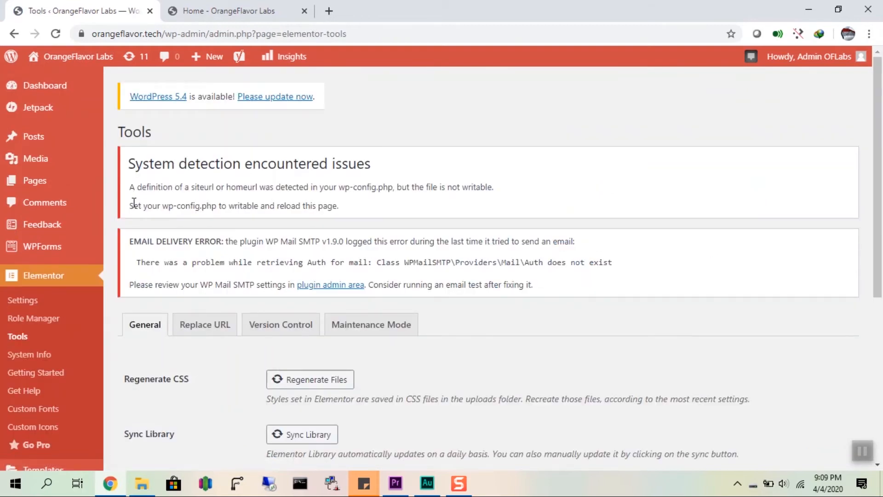
pyautogui.click(213, 329)
pyautogui.scroll(-3, 435, 311)
pyautogui.click(304, 295)
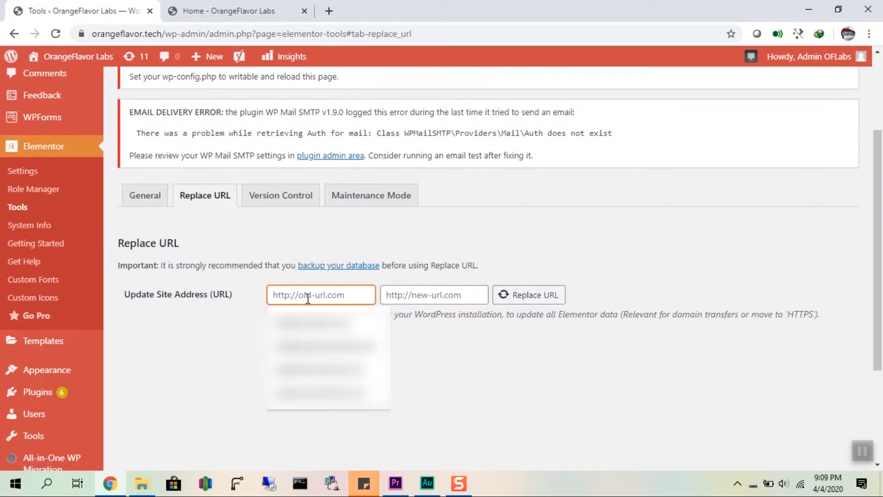
pyautogui.click(465, 383)
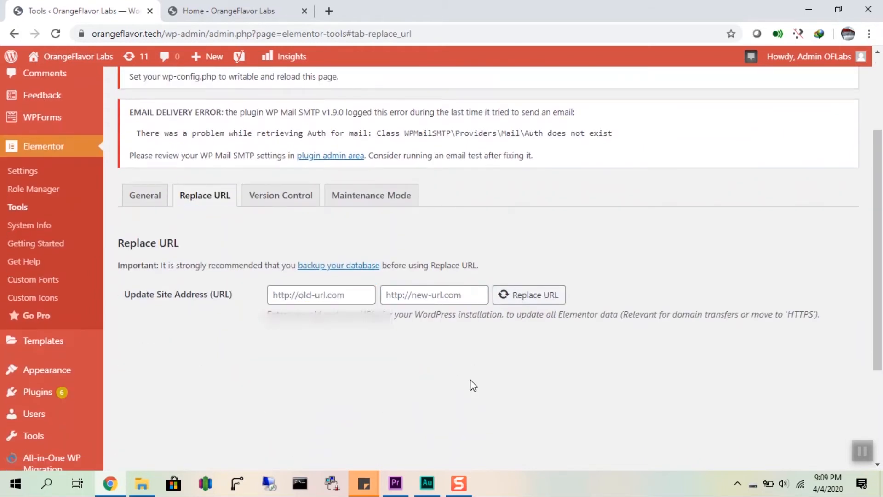
pyautogui.click(333, 302)
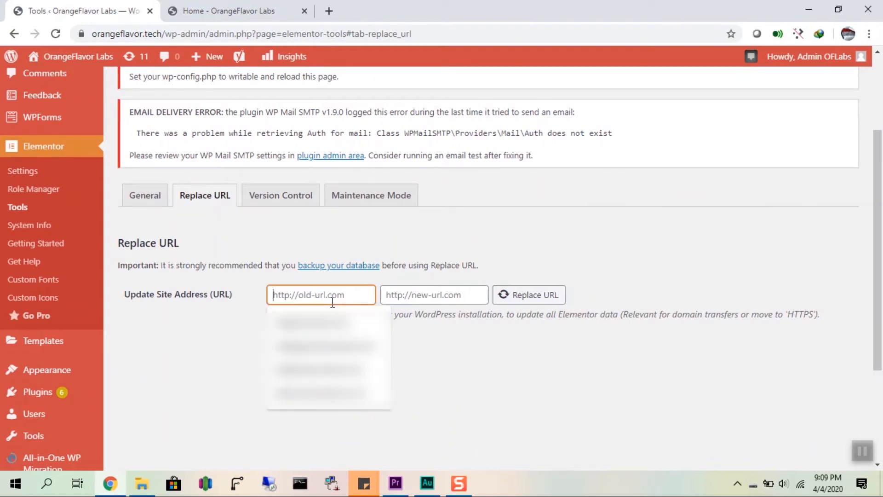
pyautogui.write('h')
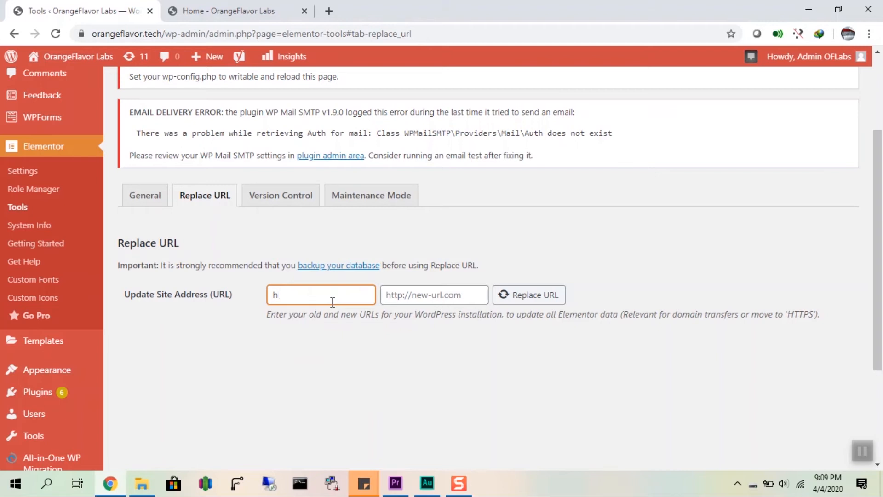
pyautogui.write('ttps')
pyautogui.write('://orangeflaa')
pyautogui.write('vor')
pyautogui.press('BackSpace')
pyautogui.press('BackSpace')
pyautogui.press('BackSpace')
pyautogui.write('vor.tech')
pyautogui.press('Tab')
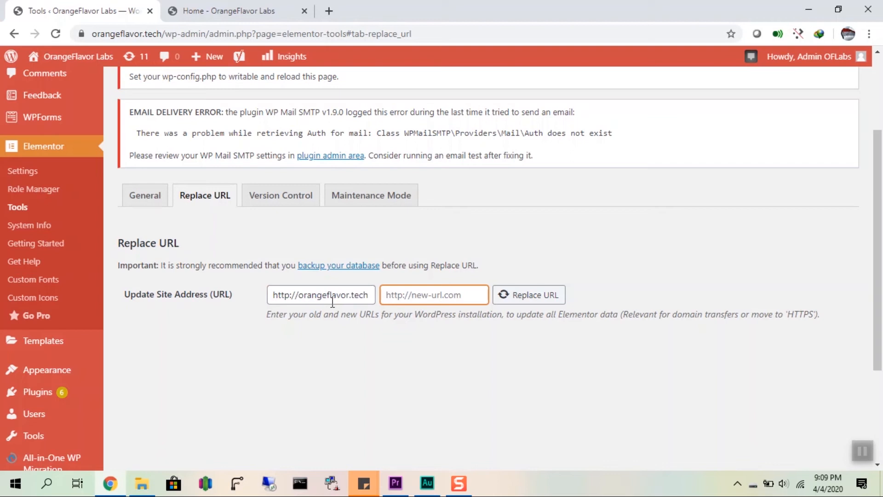
pyautogui.write('https://orangeflavor.tech')
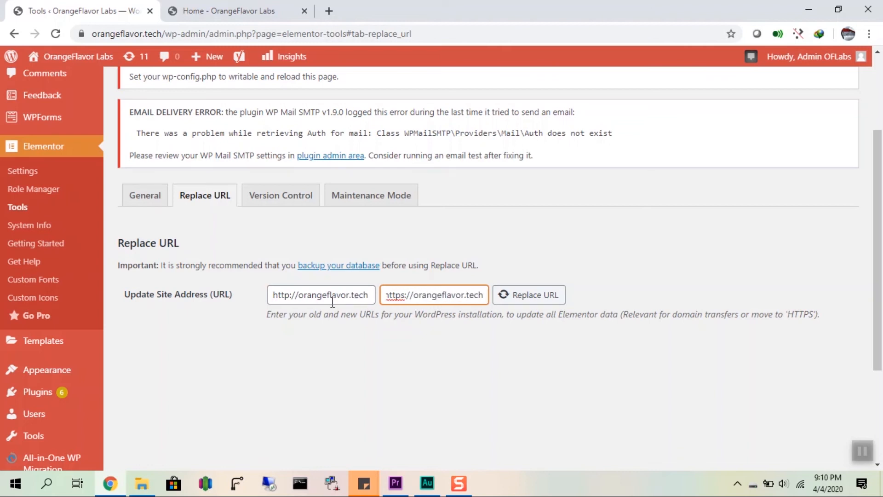
pyautogui.click(532, 299)
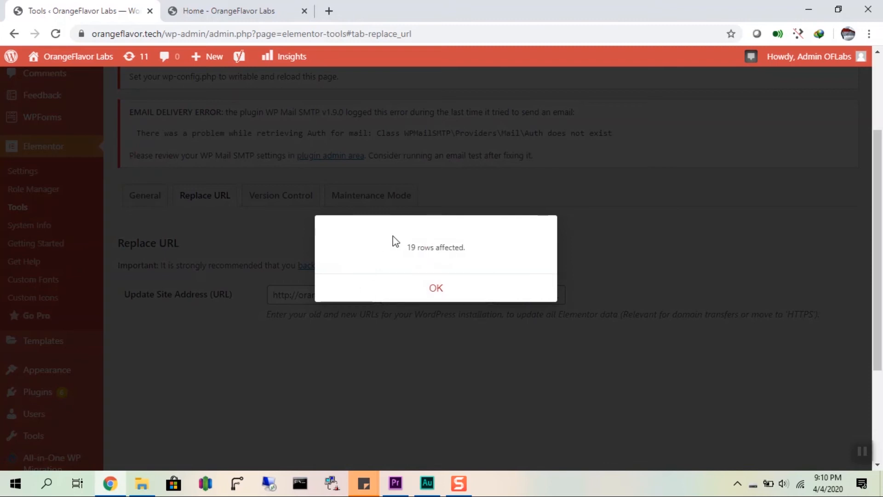
pyautogui.click(481, 289)
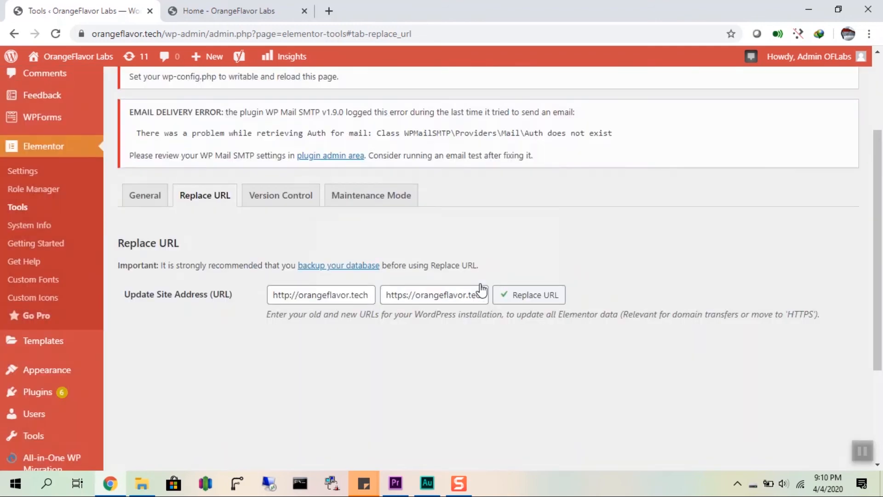
# Return to the site's home page, reload it and check its connection security information.
pyautogui.click(228, 11)
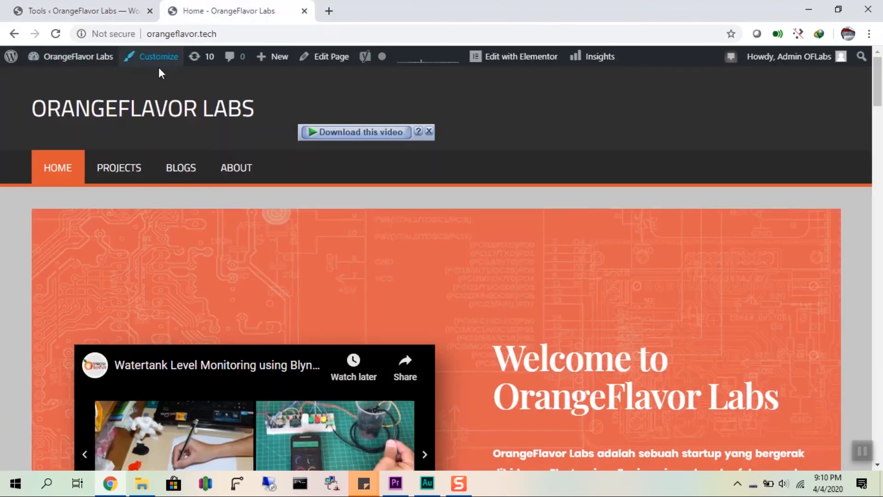
pyautogui.moveTo(61, 52)
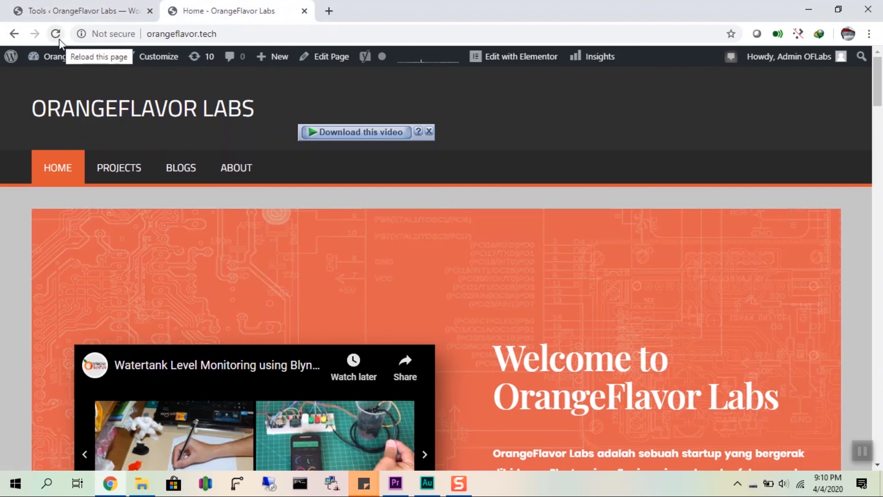
pyautogui.click(59, 39)
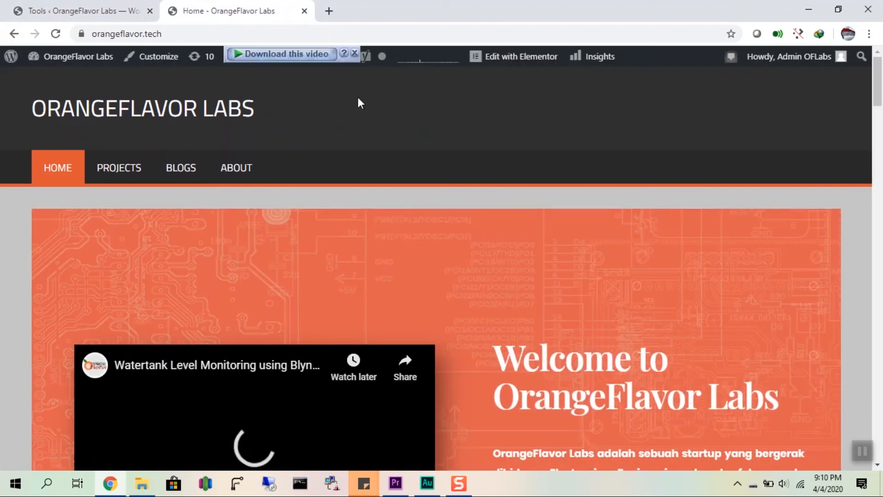
pyautogui.click(81, 35)
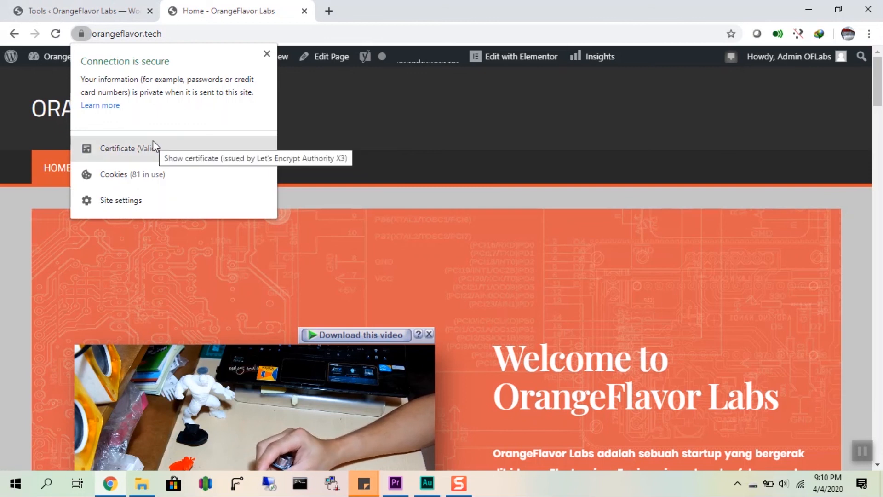
# Inspect the reloaded home page's console for mixed content warnings, close the developer tools and look over the page.
pyautogui.rightClick(722, 254)
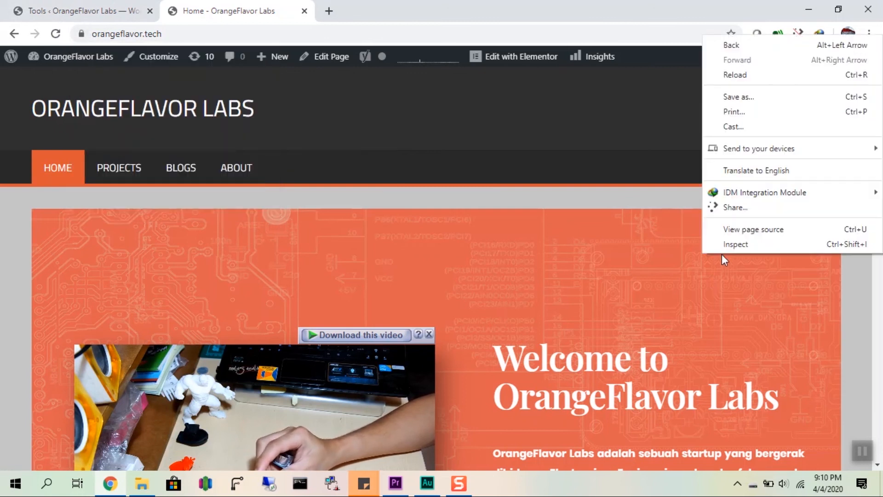
pyautogui.click(743, 241)
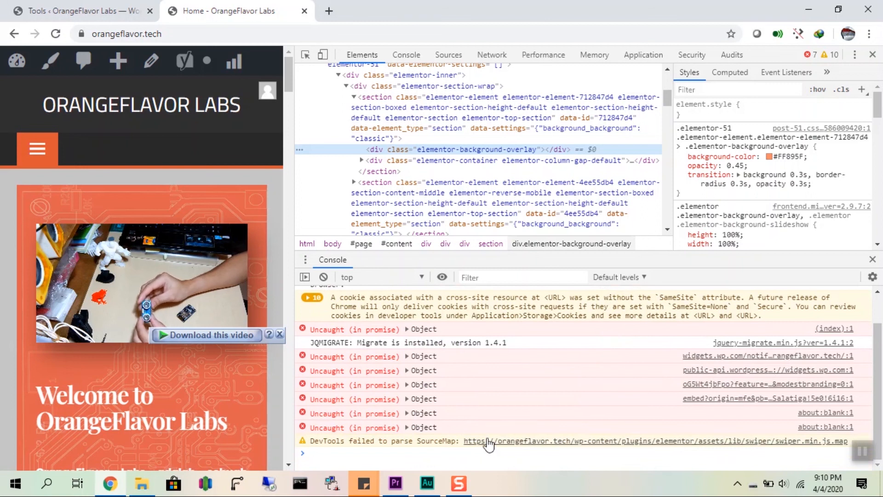
pyautogui.scroll(1, 496, 358)
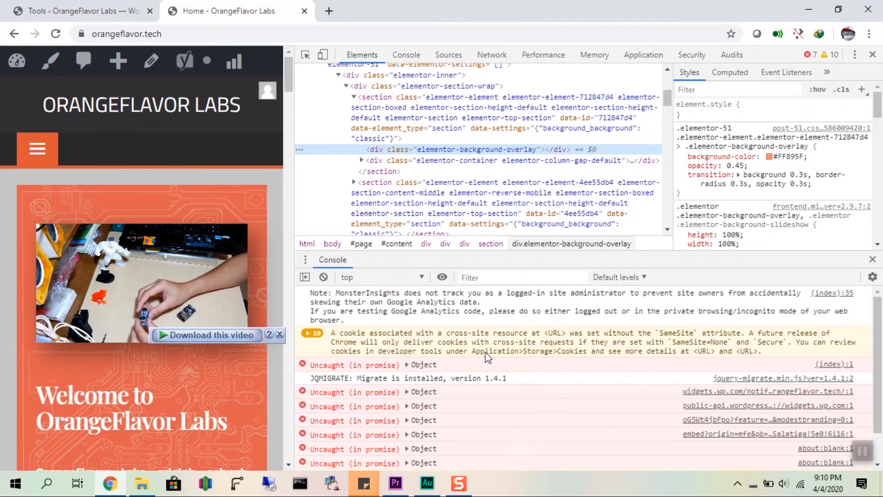
pyautogui.click(873, 54)
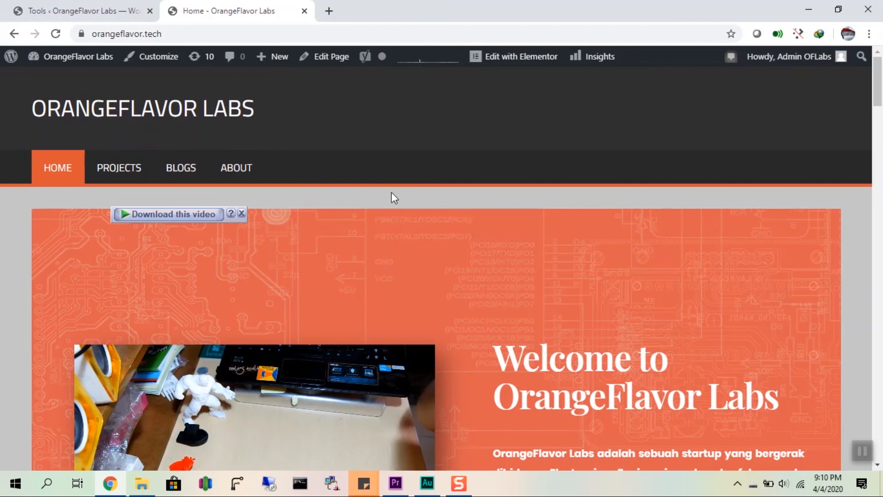
pyautogui.scroll(-3, 392, 195)
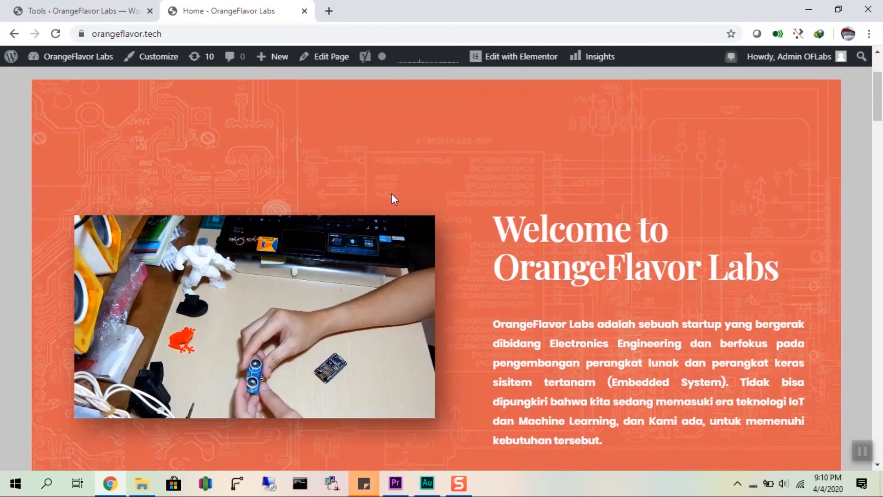